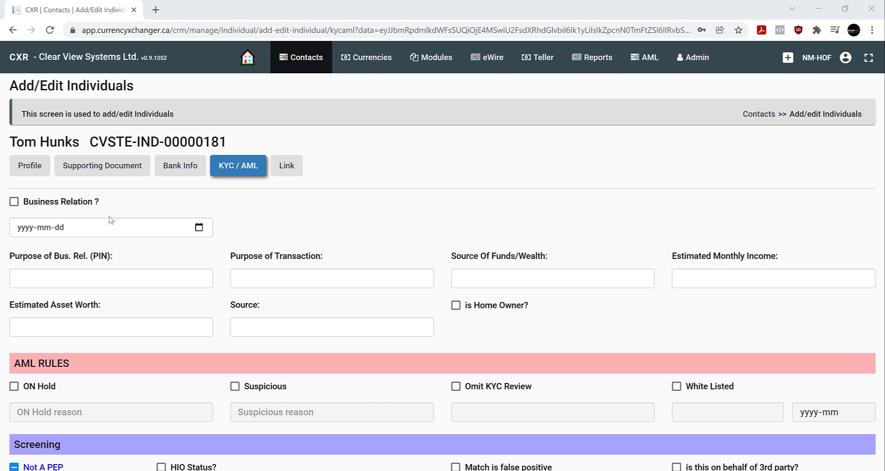
# - Set the business relation date to 2021-12-24
pyautogui.click(79, 228)
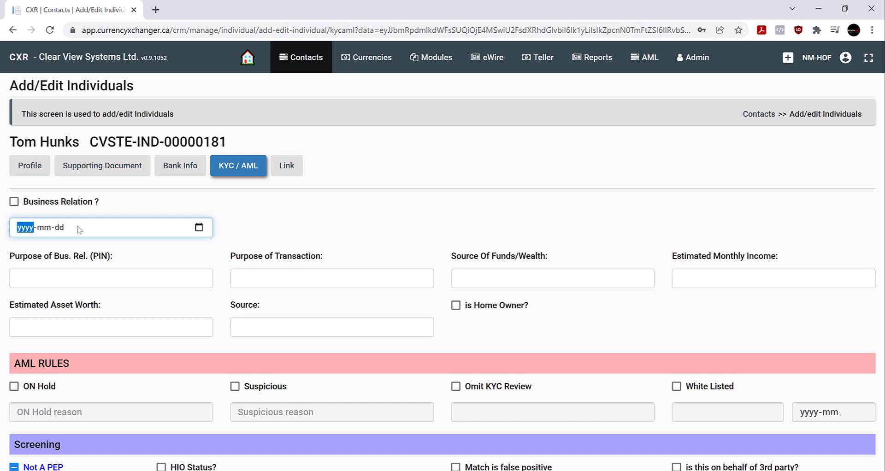
pyautogui.click(200, 228)
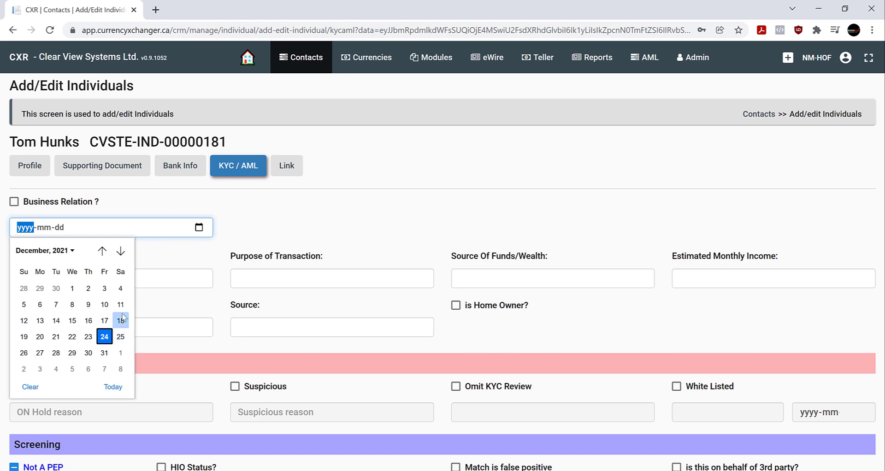
pyautogui.click(105, 341)
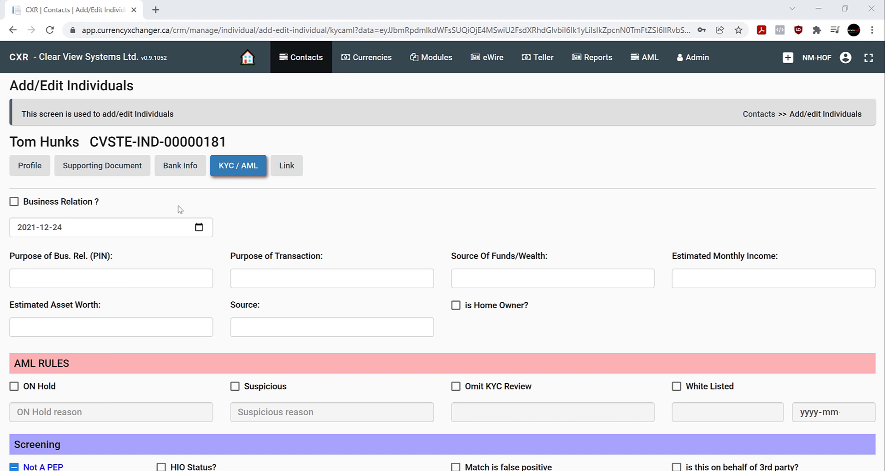
# - Set the business relation status to Established Business Relationship
pyautogui.click(14, 202)
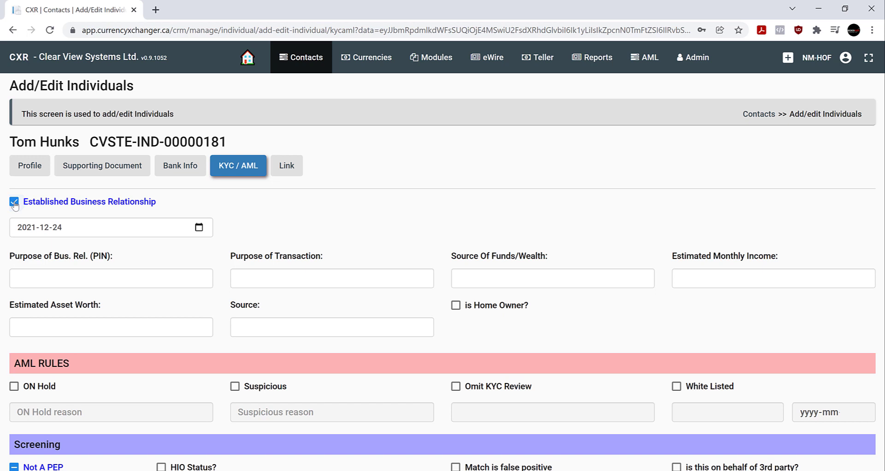
pyautogui.click(15, 202)
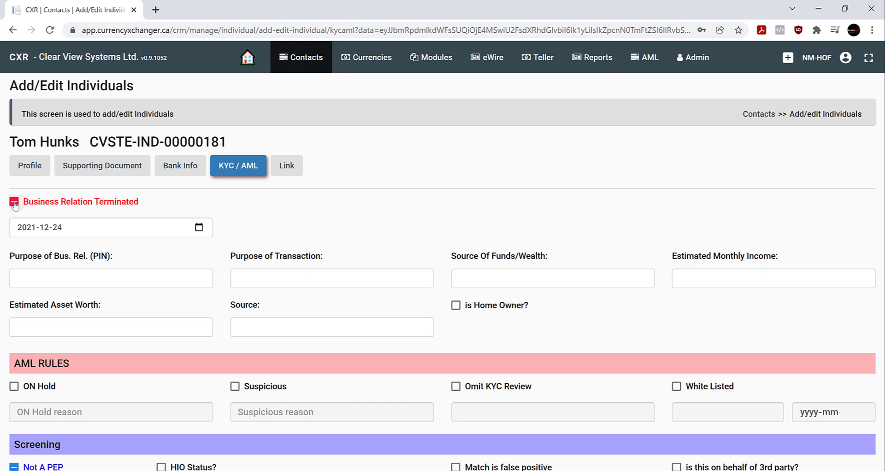
pyautogui.click(15, 202)
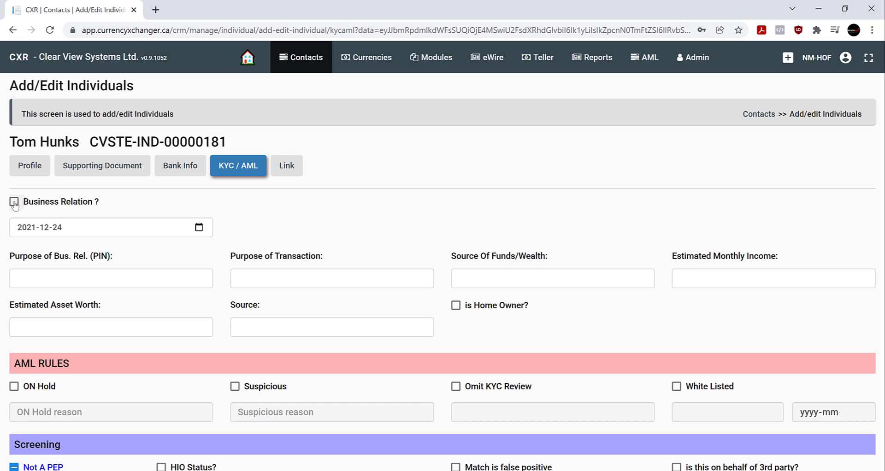
pyautogui.click(14, 203)
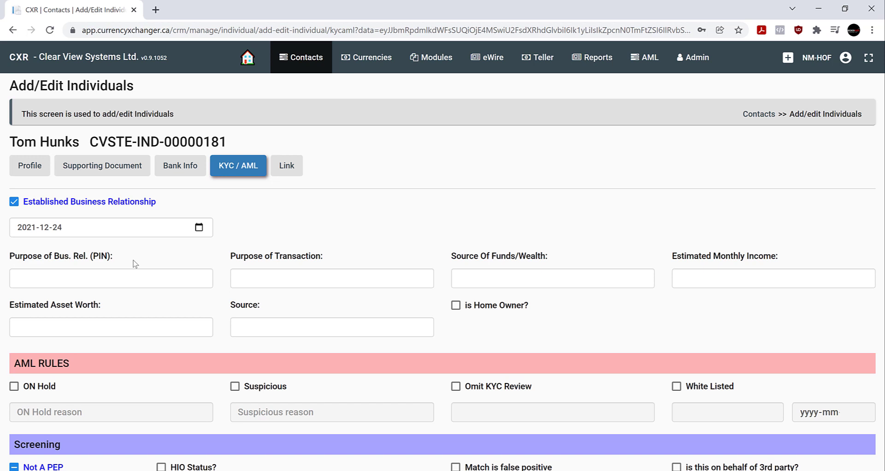
# - Enter Foreign Exchange as the purpose of the business relationship
pyautogui.click(138, 279)
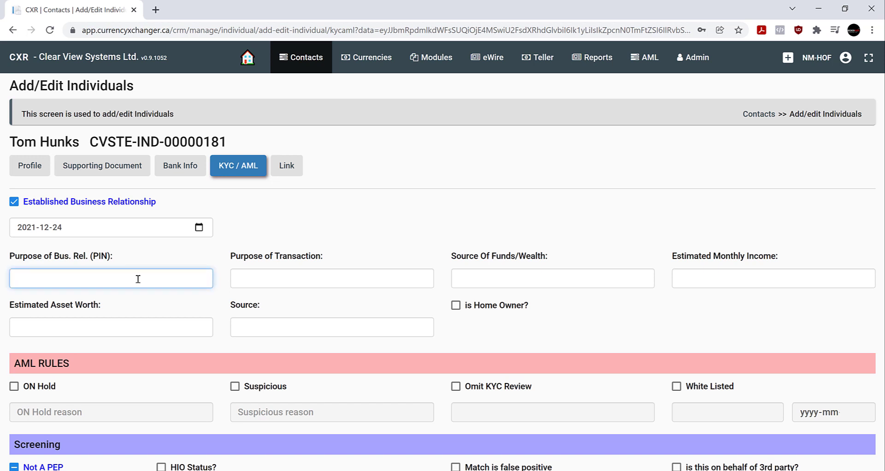
pyautogui.write('Foreign Exchange')
pyautogui.click(355, 258)
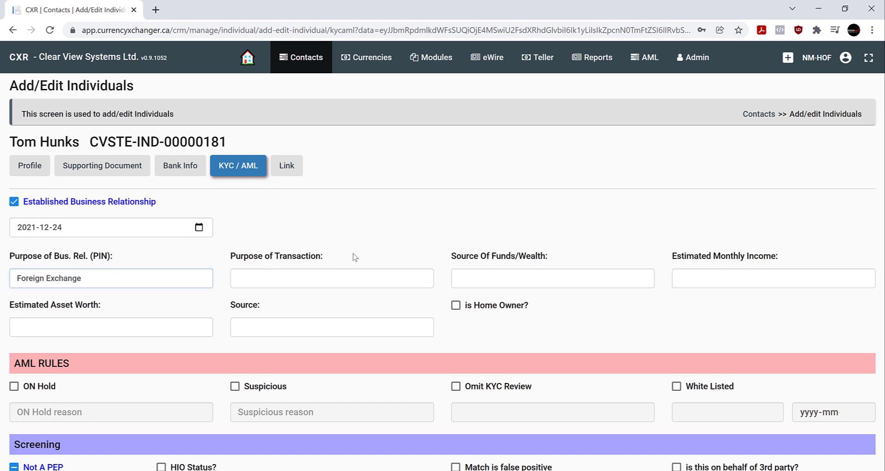
# - Choose General Foreign Exchange as transaction purpose and Inheritance as source of funds
pyautogui.click(313, 279)
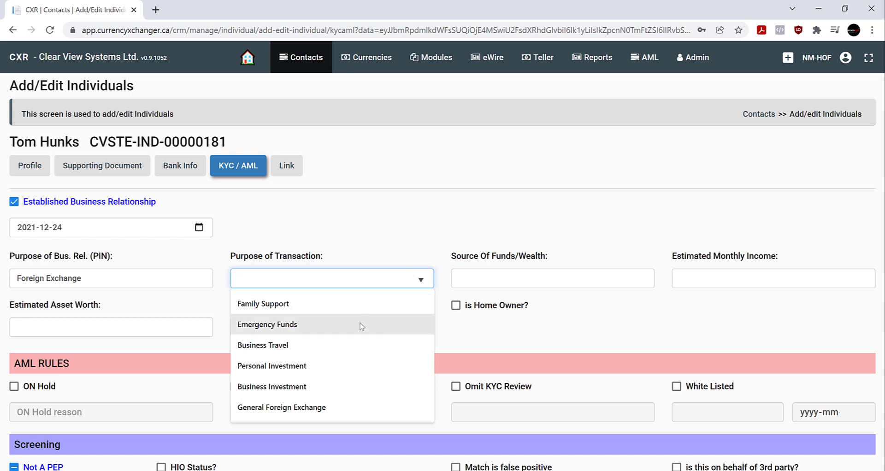
pyautogui.click(309, 410)
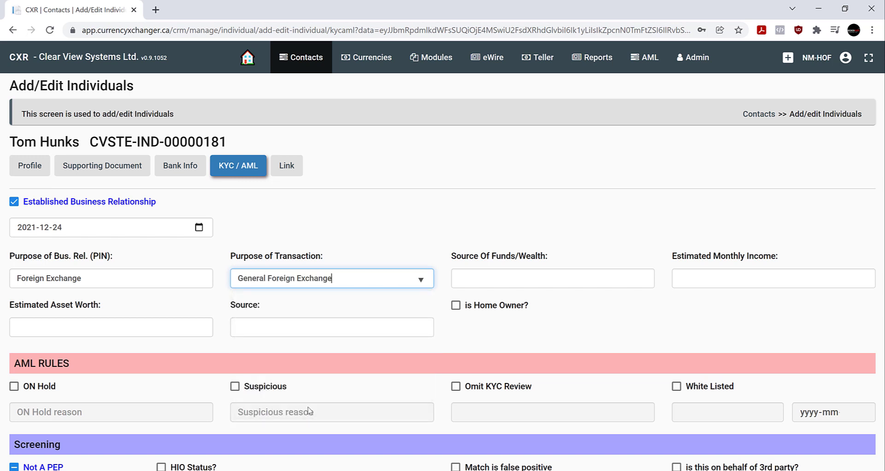
pyautogui.click(556, 280)
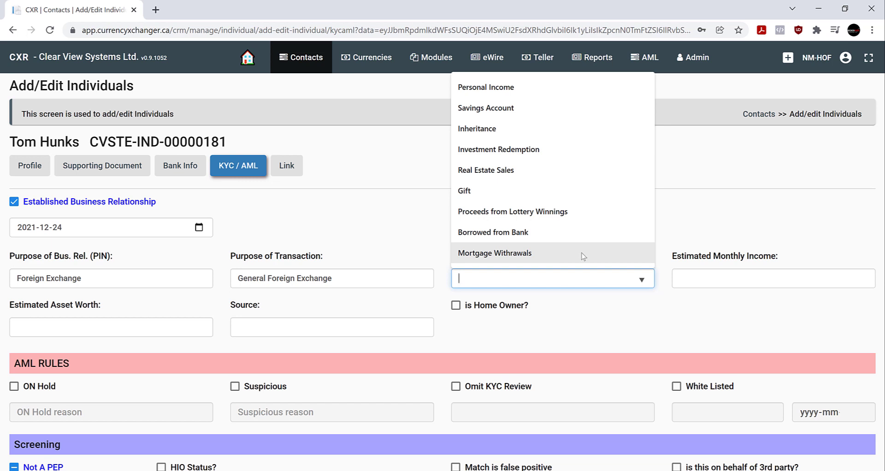
pyautogui.click(495, 132)
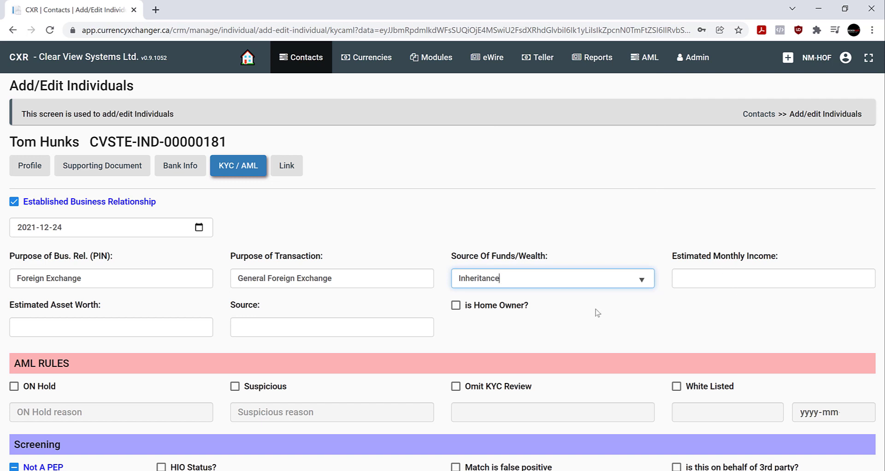
# - Enter $7000 CAD as estimated monthly income, leaving Home Owner unchecked
pyautogui.click(708, 280)
pyautogui.write('$')
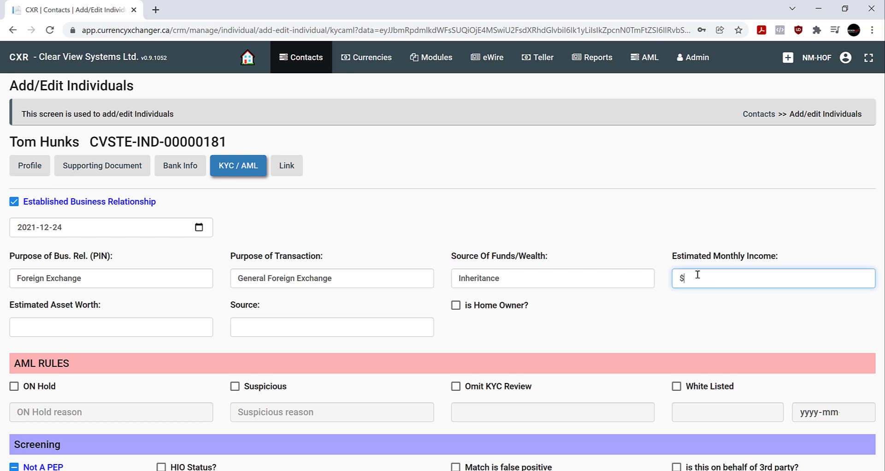
pyautogui.write('7000 CAD')
pyautogui.click(647, 245)
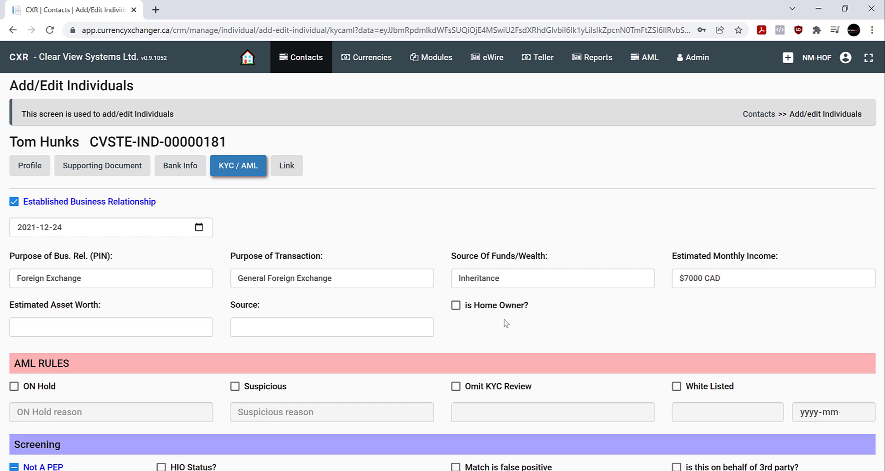
pyautogui.click(455, 306)
pyautogui.click(456, 306)
# - Enter 2 Million CAD as estimated asset worth and KYC Intake Form as Source
pyautogui.click(42, 325)
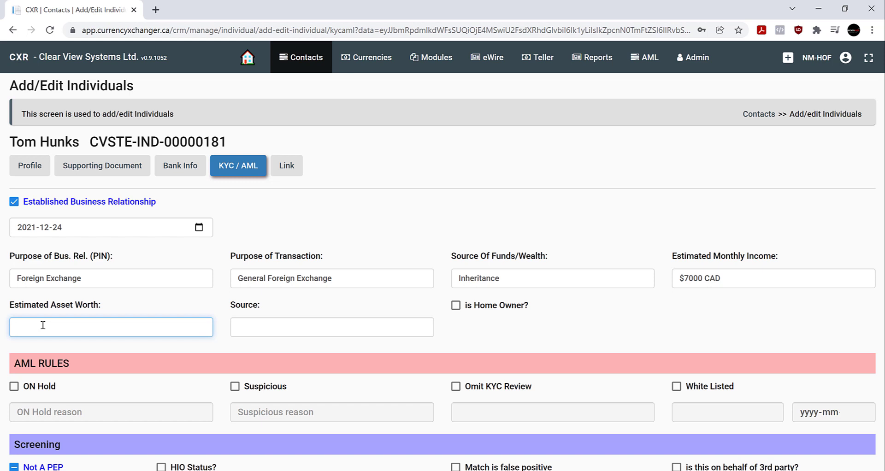
pyautogui.write('2 Million CAD')
pyautogui.click(21, 326)
pyautogui.click(281, 321)
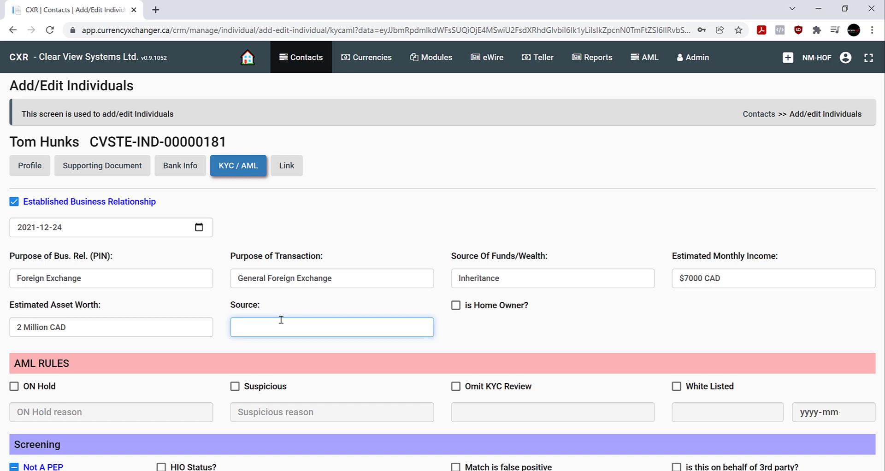
pyautogui.write('KYC Intake Form')
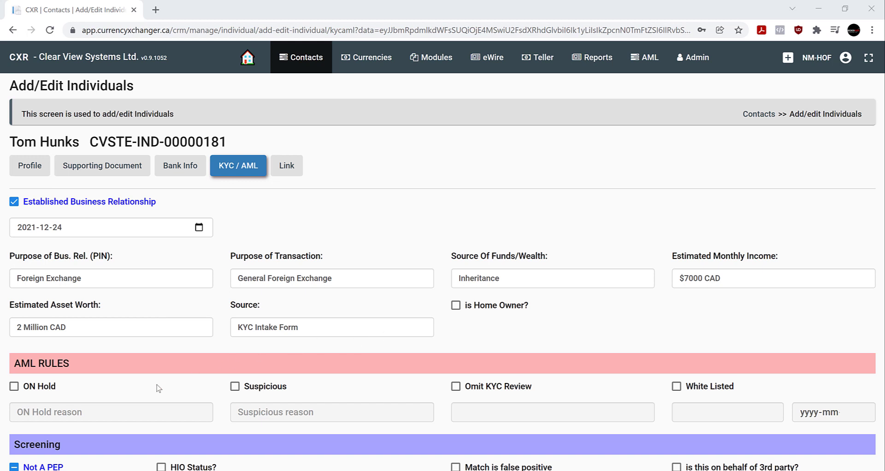
# - Enter 'Photo ID Appears to be Fake' as on-hold reason, leaving On Hold and Suspicious unticked
pyautogui.click(14, 387)
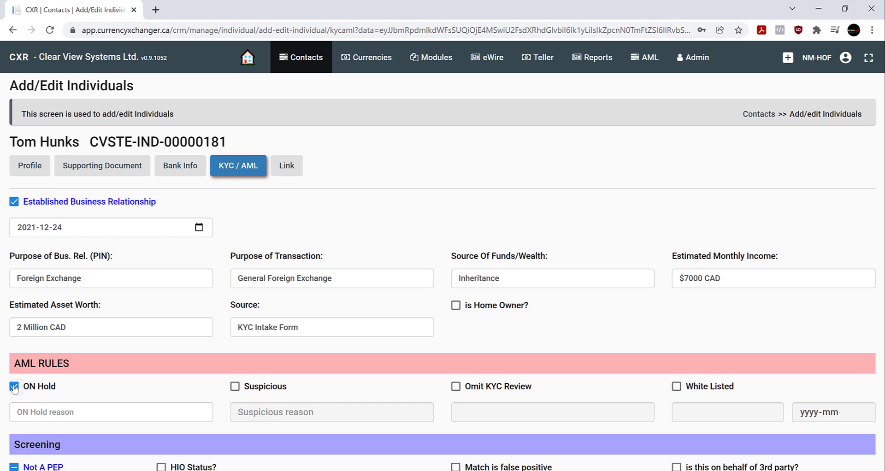
pyautogui.click(56, 409)
pyautogui.write('Photo ID Appears to')
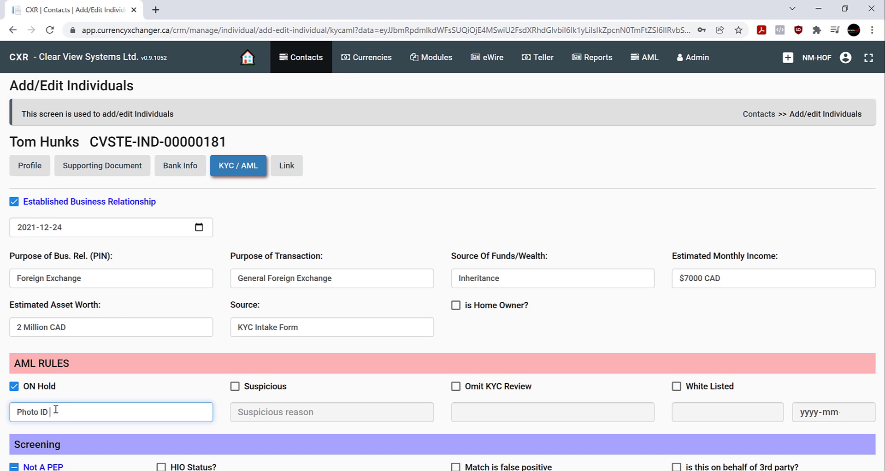
pyautogui.write('ake')
pyautogui.click(236, 387)
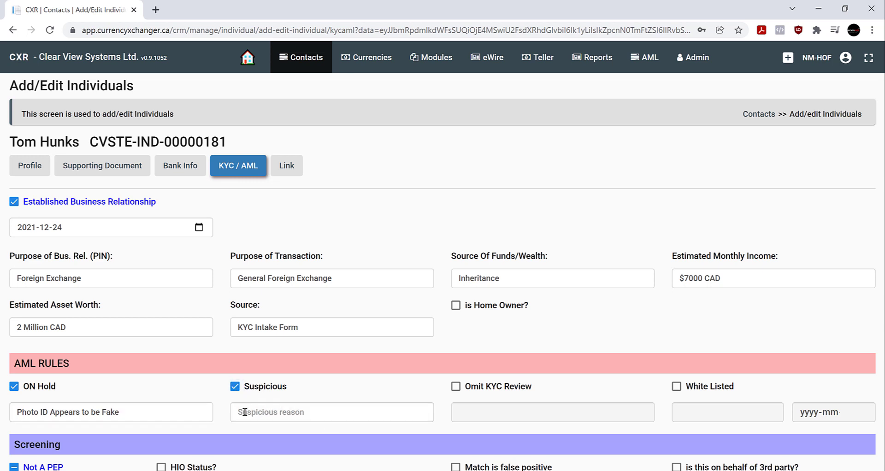
pyautogui.click(239, 412)
pyautogui.click(235, 387)
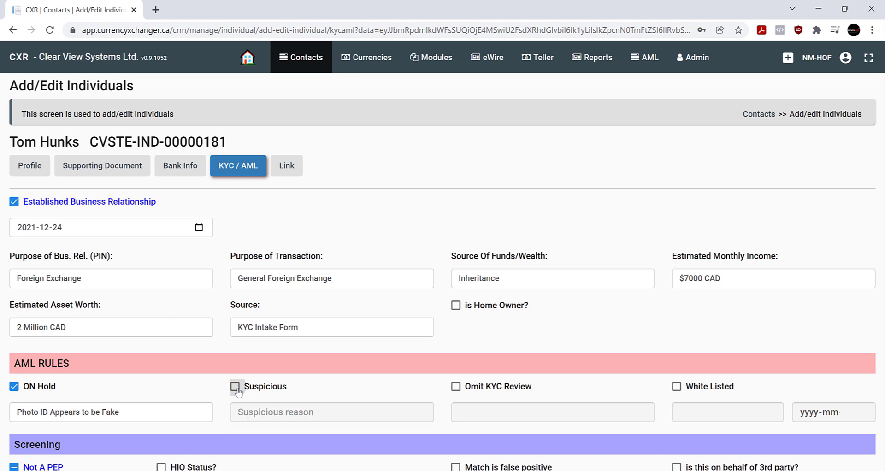
pyautogui.click(14, 387)
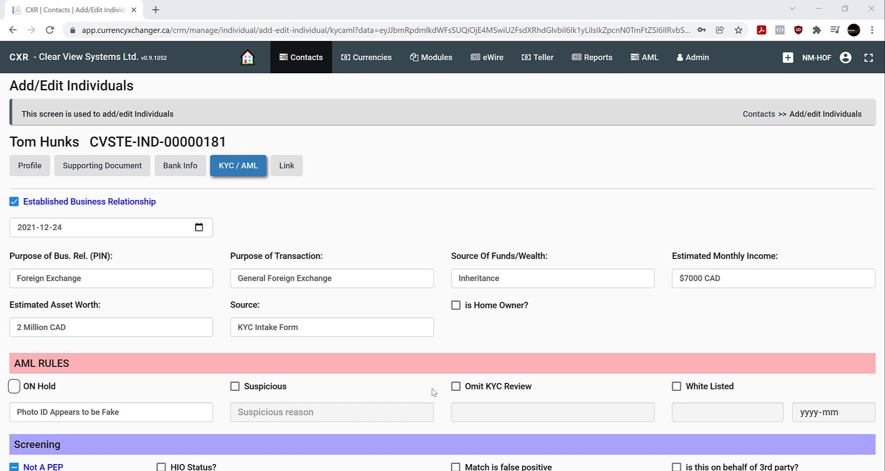
# - Check Omit KYC Review and White Listed, with a white-list date of 2022-12-24
pyautogui.click(455, 387)
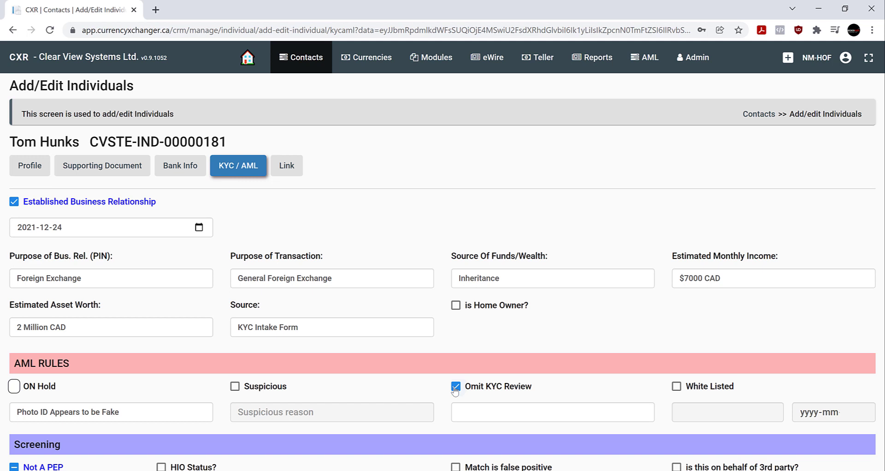
pyautogui.click(677, 387)
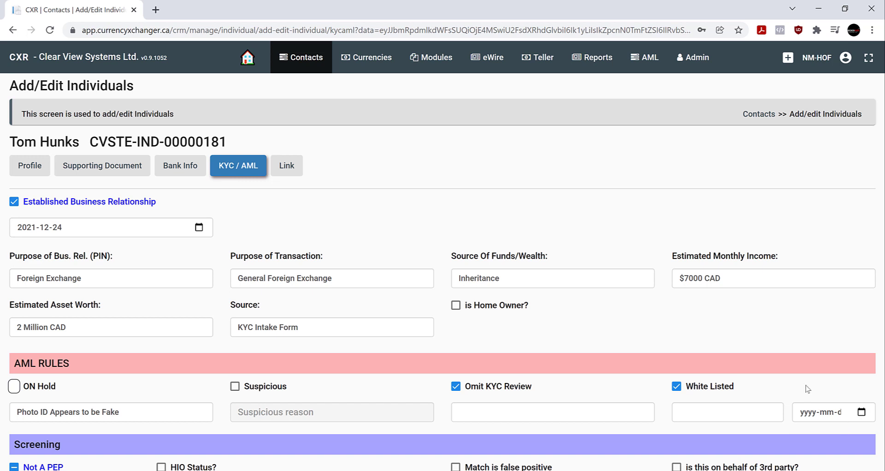
pyautogui.click(861, 411)
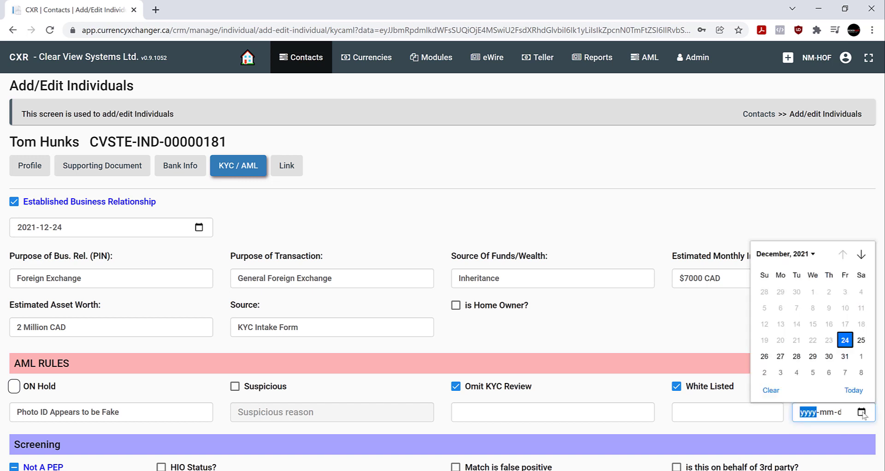
pyautogui.click(813, 255)
pyautogui.click(777, 349)
pyautogui.click(847, 330)
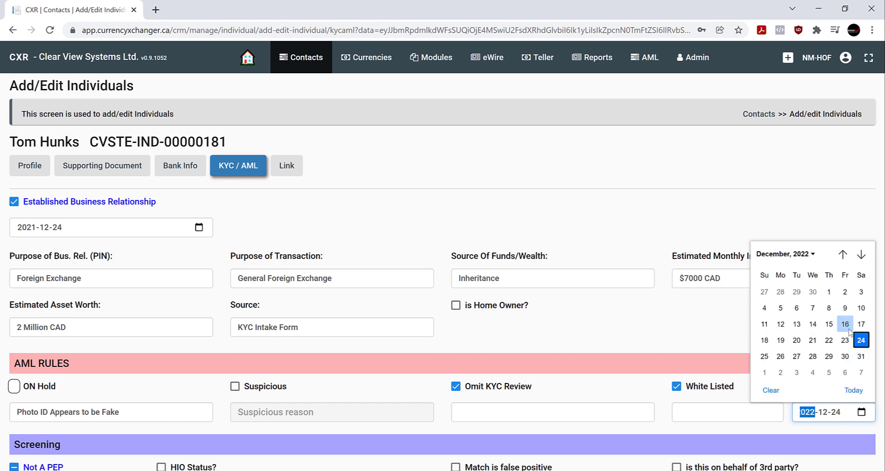
pyautogui.click(858, 340)
# - Enter the white-listing reason 'Name does not match on sanction list. checked ID'
pyautogui.click(742, 415)
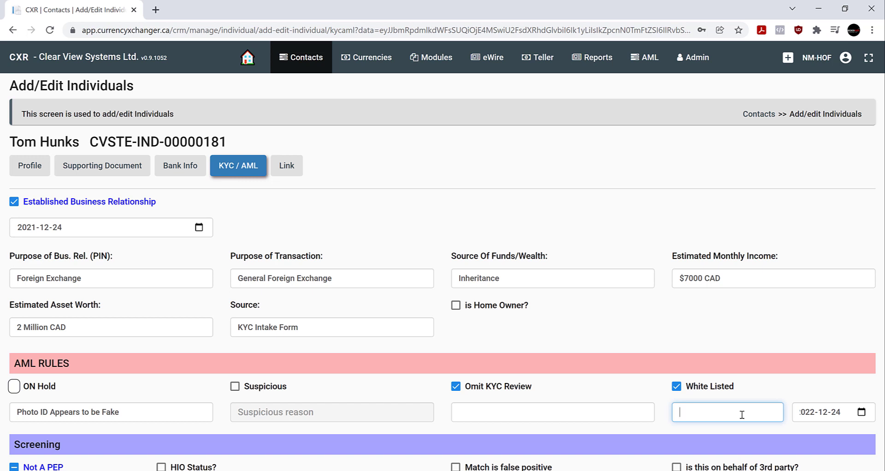
pyautogui.write('Name does not ma')
pyautogui.write('tch on sanction list')
pyautogui.write('. checked ID')
pyautogui.click(784, 392)
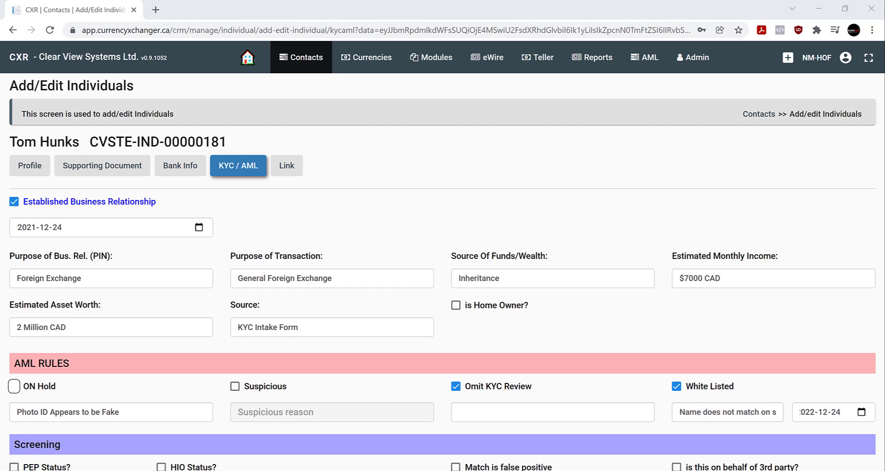
pyautogui.scroll(-5, 443, 272)
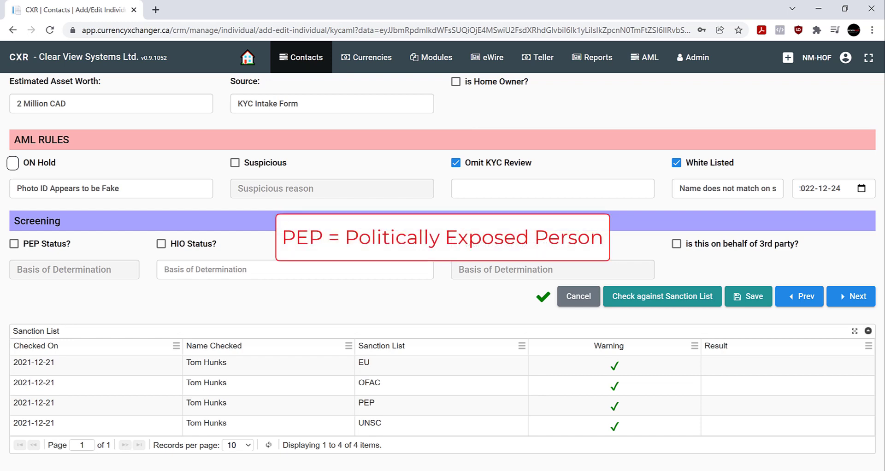
# - Set PEP Status to Not A PEP with basis 'Asked Customer and Confirmed they are not PEP'
pyautogui.click(14, 244)
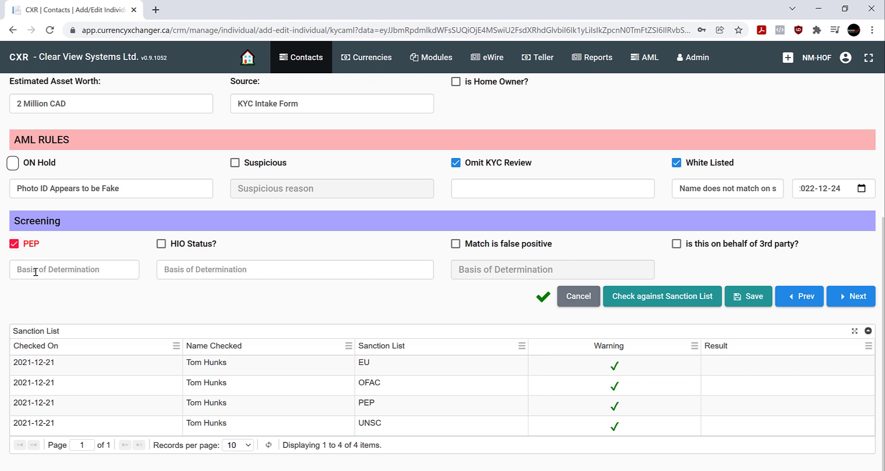
pyautogui.click(14, 245)
pyautogui.click(39, 272)
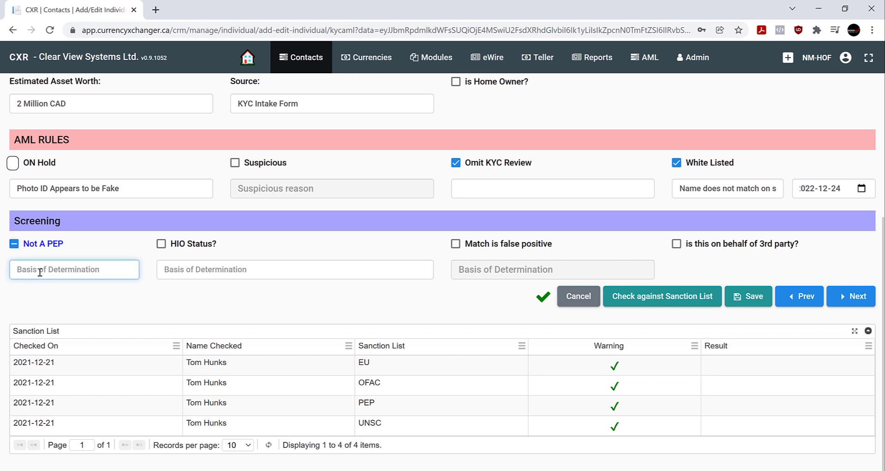
pyautogui.write('Asked Customer and Co')
pyautogui.write('nfirmed they are not o')
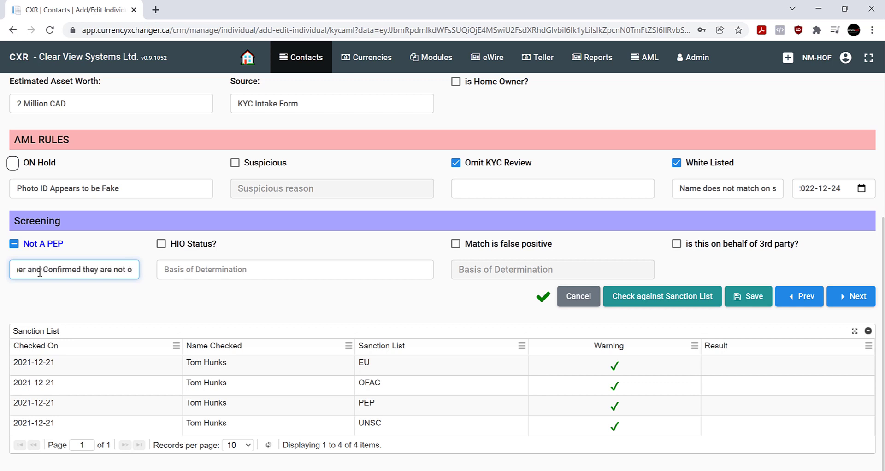
pyautogui.press('BackSpace')
pyautogui.write('PEP')
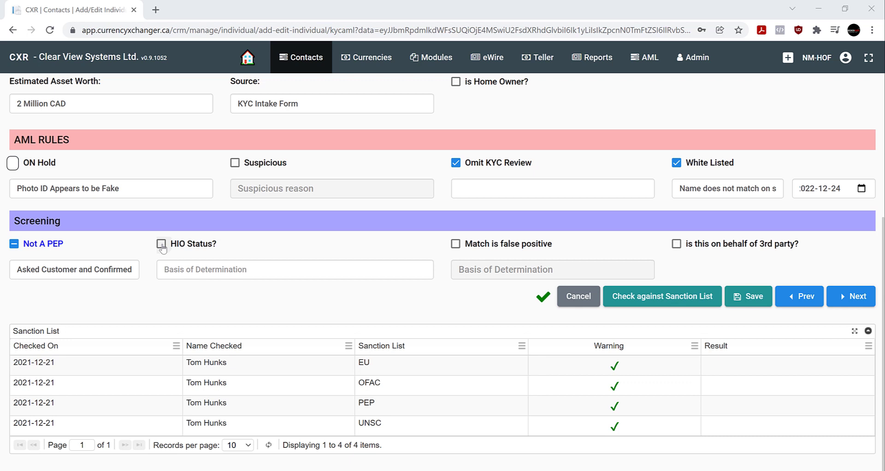
# - Set HIO Status to HIO Negative and run the sanction-list check for EU, OFAC, PEP and UNSC
pyautogui.click(161, 244)
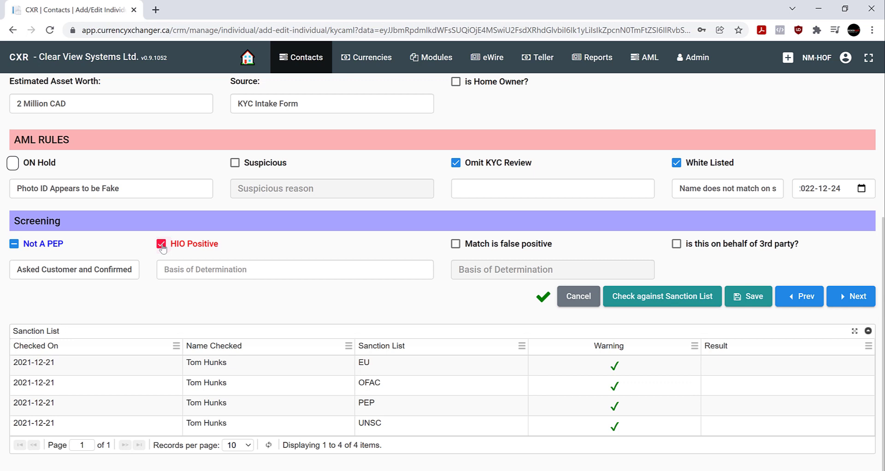
pyautogui.click(161, 244)
pyautogui.click(222, 271)
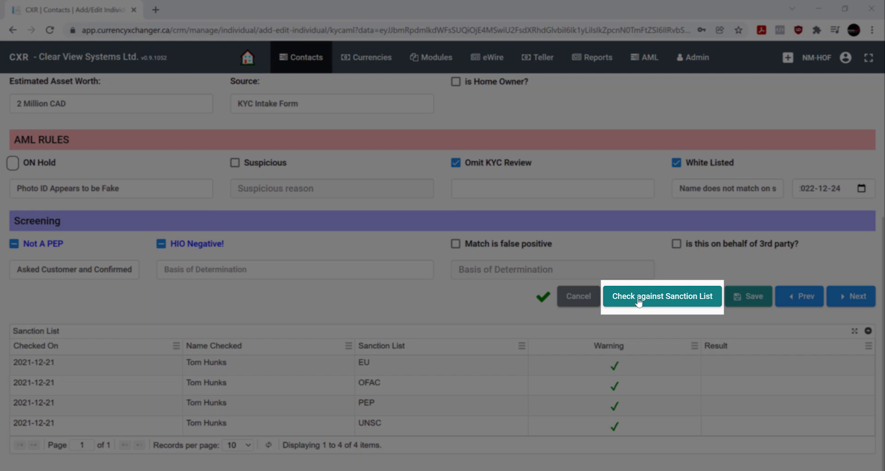
pyautogui.click(639, 301)
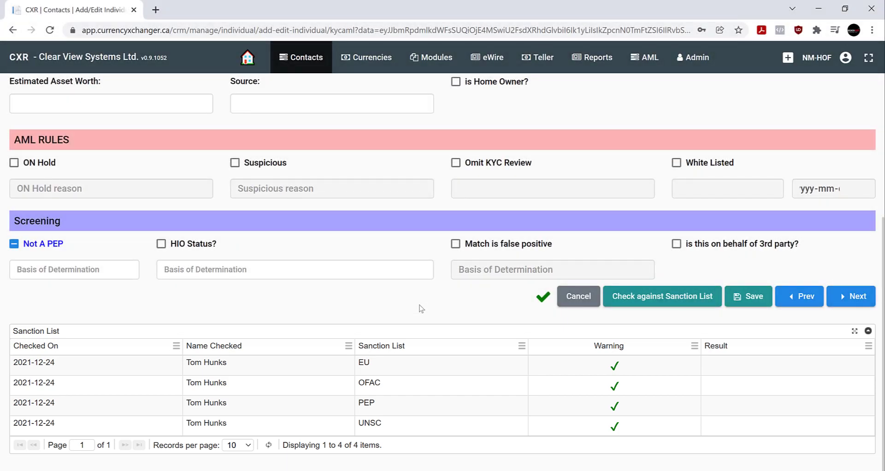
pyautogui.click(455, 248)
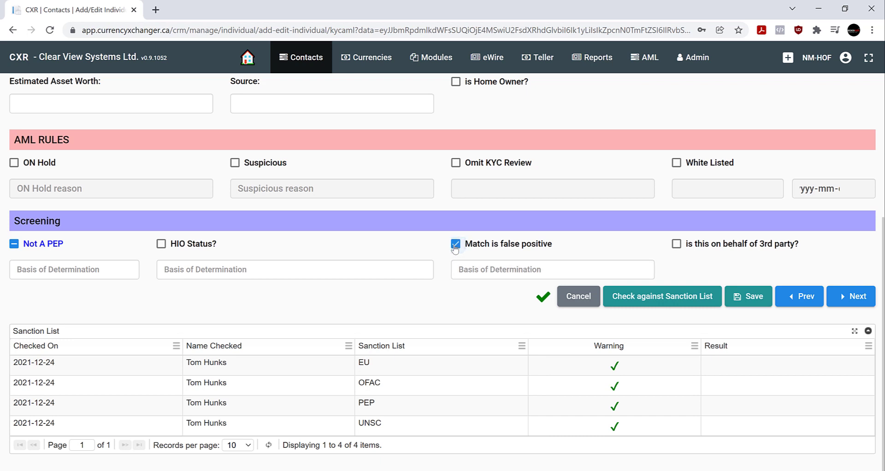
pyautogui.click(470, 270)
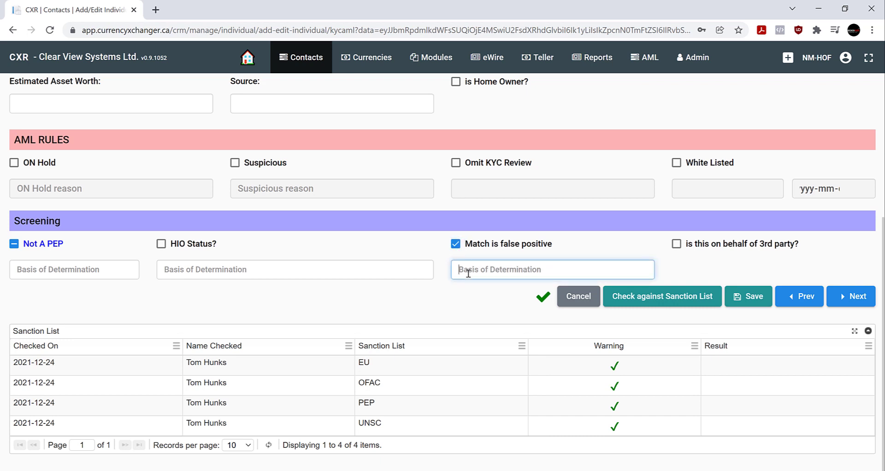
pyautogui.click(461, 300)
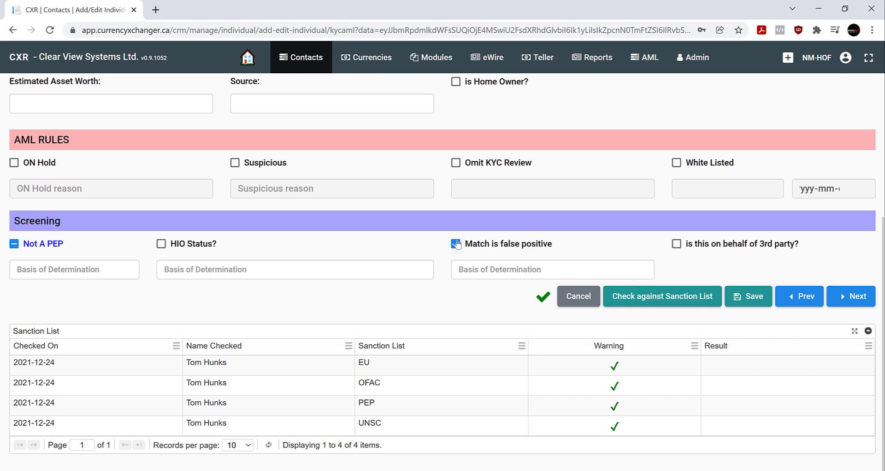
pyautogui.click(456, 244)
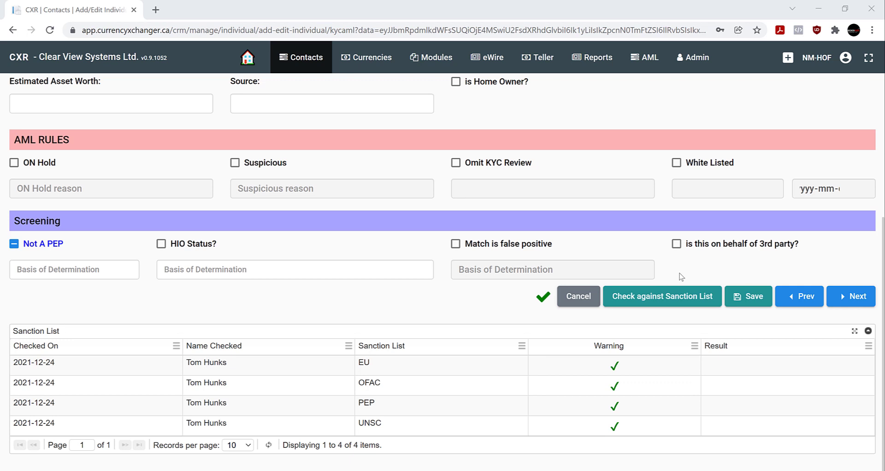
# - Tick the 3rd-party flag and bring up the Pick Third Party list, discarding a blank new entry
pyautogui.click(676, 244)
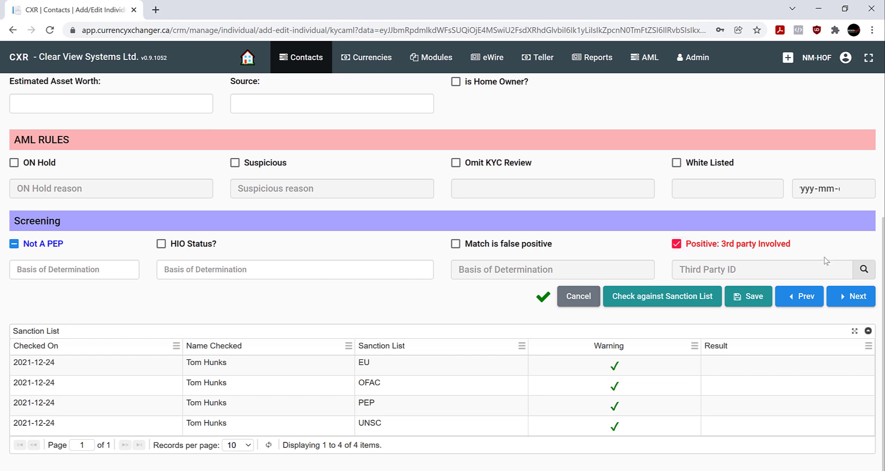
pyautogui.click(863, 270)
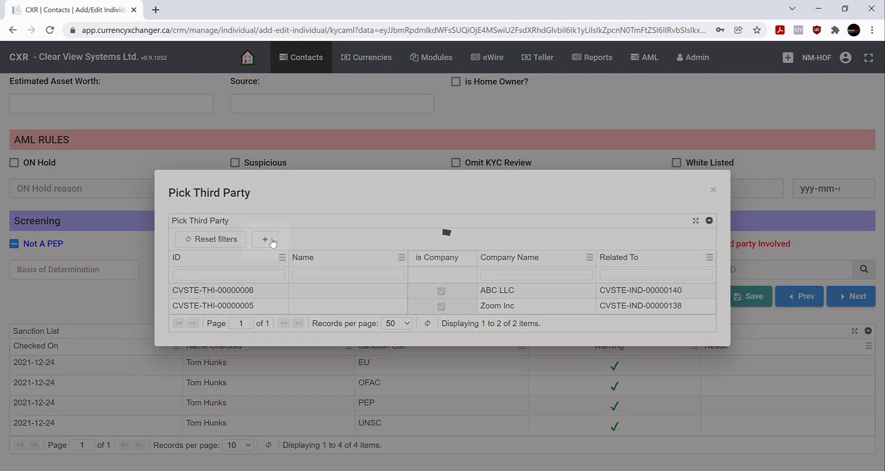
pyautogui.click(271, 241)
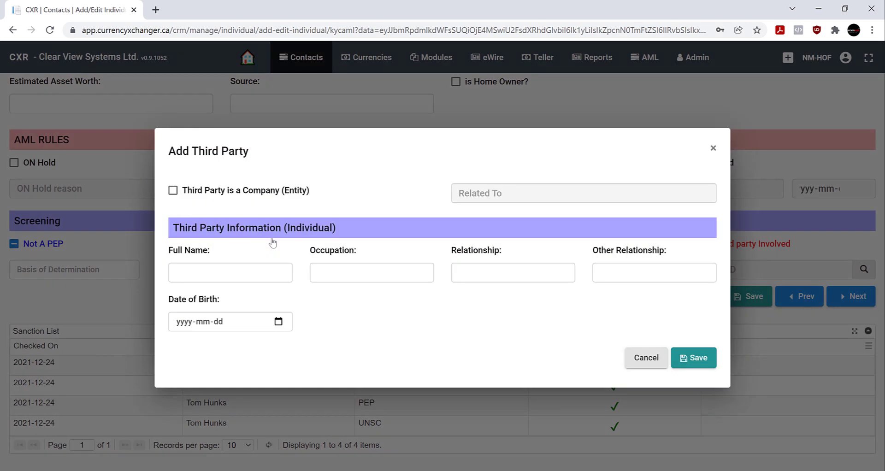
pyautogui.click(421, 275)
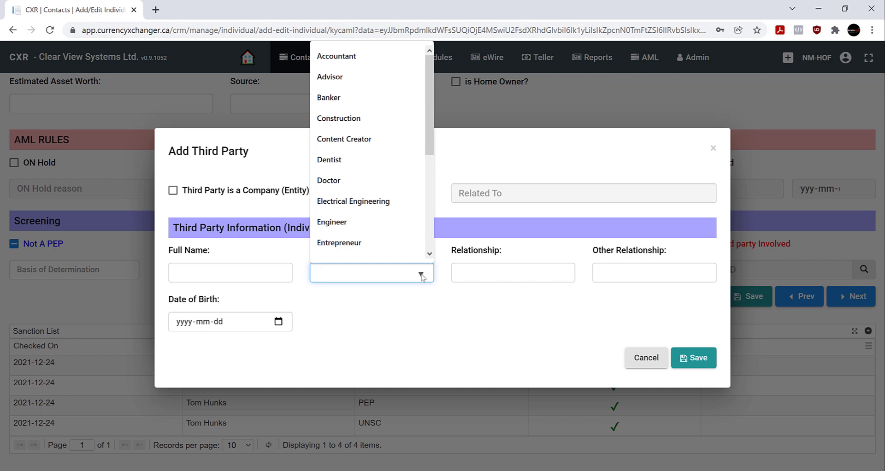
pyautogui.click(363, 326)
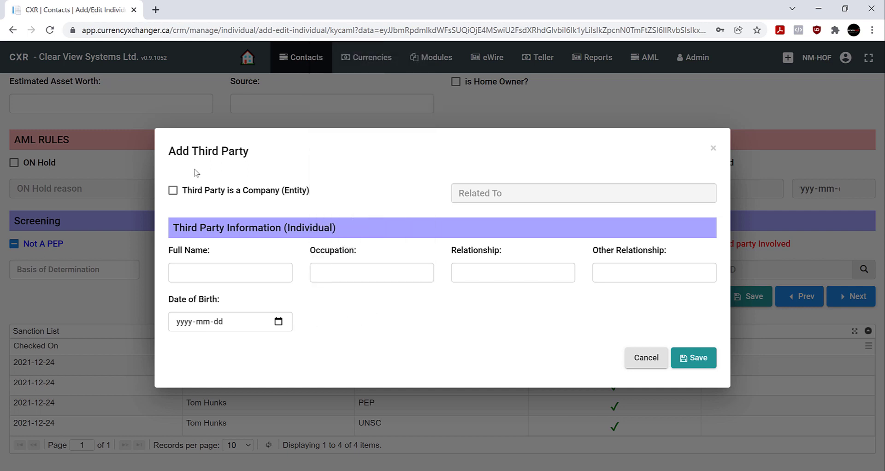
pyautogui.click(173, 190)
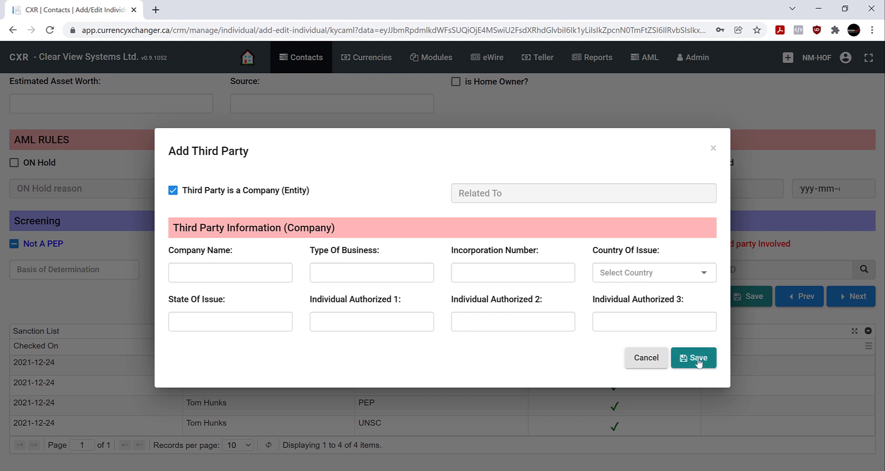
pyautogui.click(651, 362)
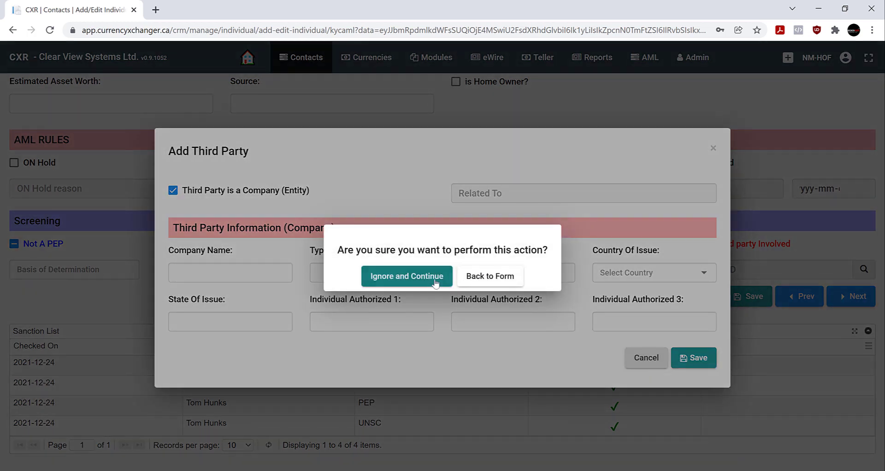
pyautogui.click(424, 279)
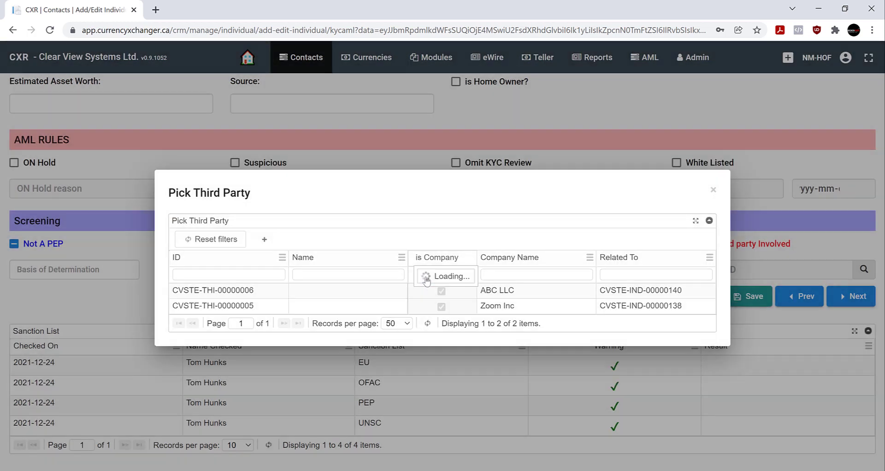
# - Close the third-party list, clear the 3rd-party flag, save the KYC/AML details and go to Link
pyautogui.click(713, 191)
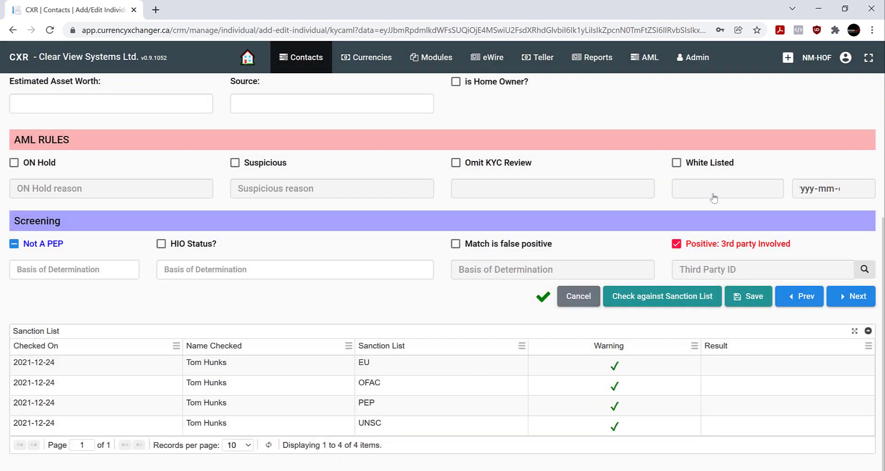
pyautogui.click(676, 245)
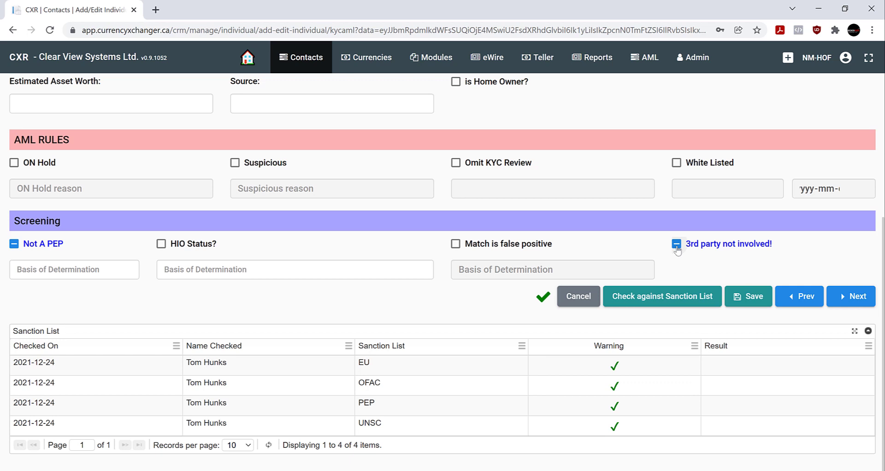
pyautogui.click(676, 245)
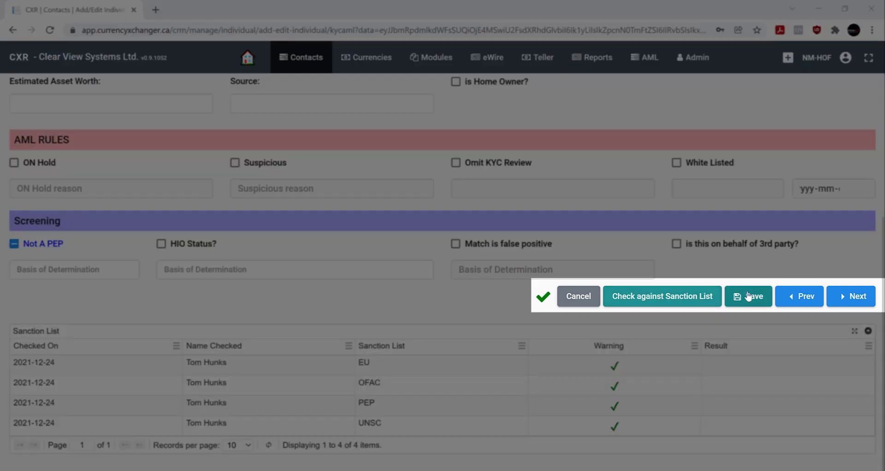
pyautogui.click(748, 297)
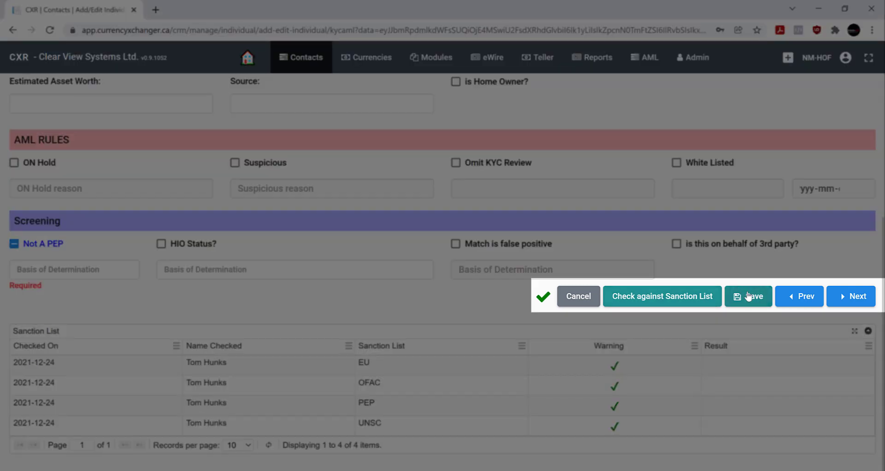
pyautogui.click(852, 298)
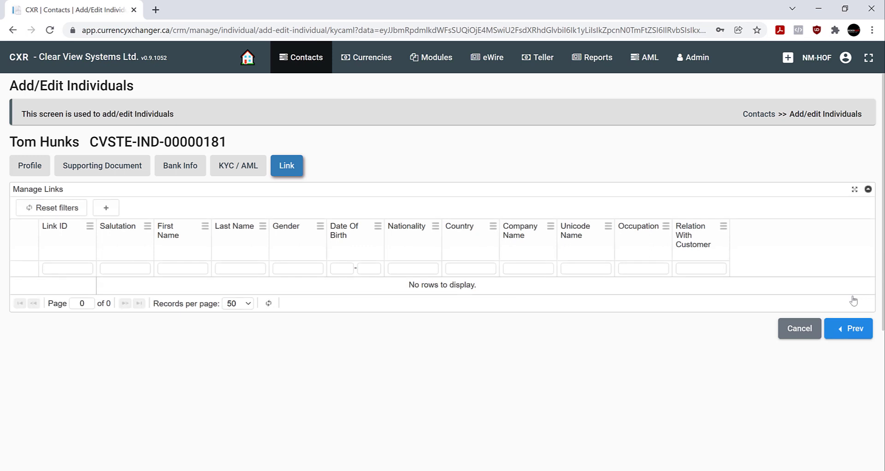